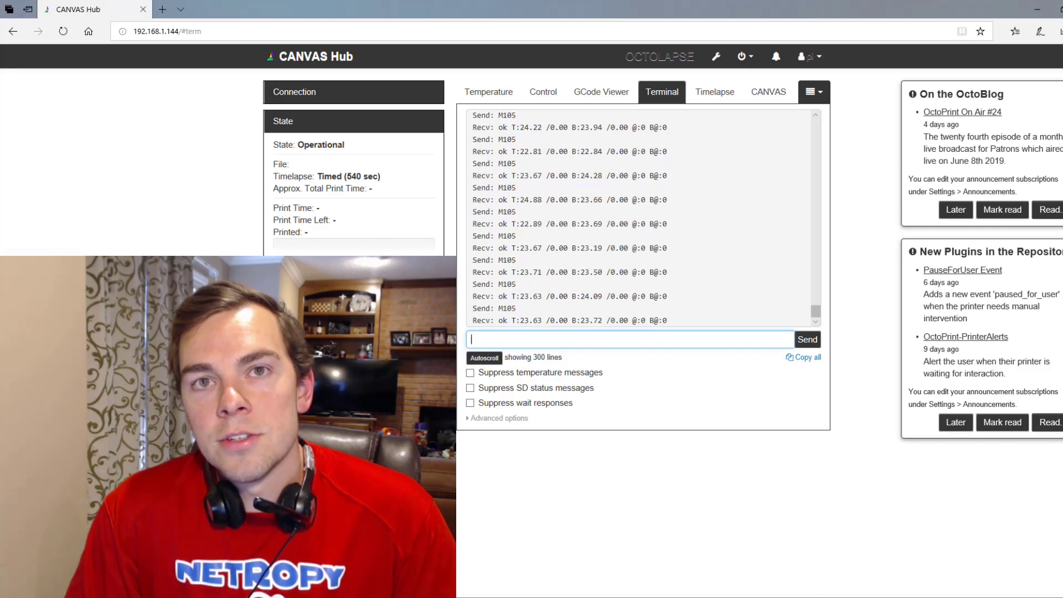
# - Send M303 C5 S210 to the printer to autotune the hotend PID at 210 °C over five cycles
pyautogui.write('M303 C5 S240')
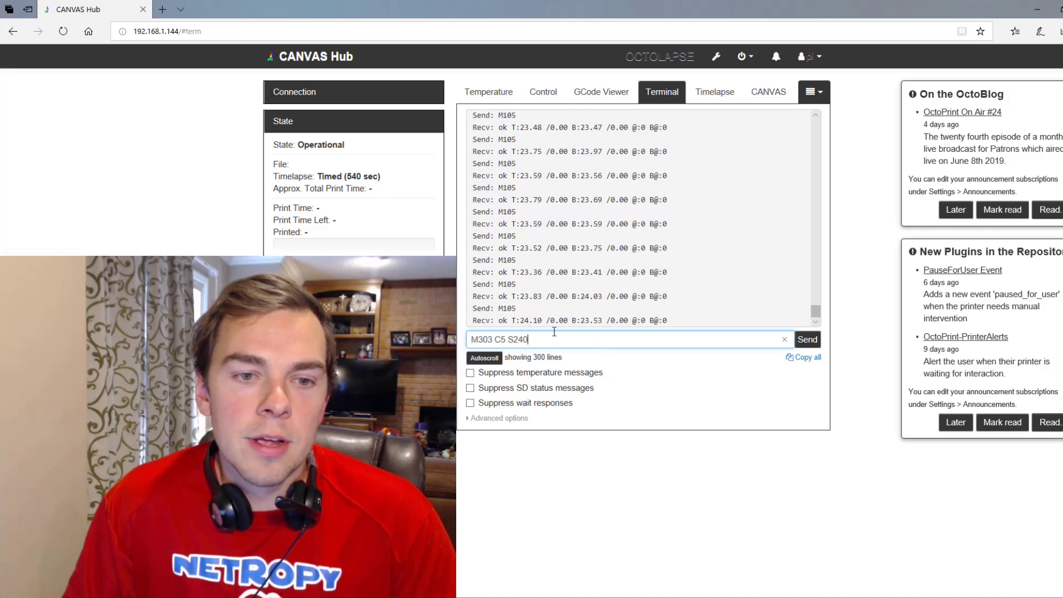
pyautogui.moveTo(494, 343); pyautogui.dragTo(467, 340)
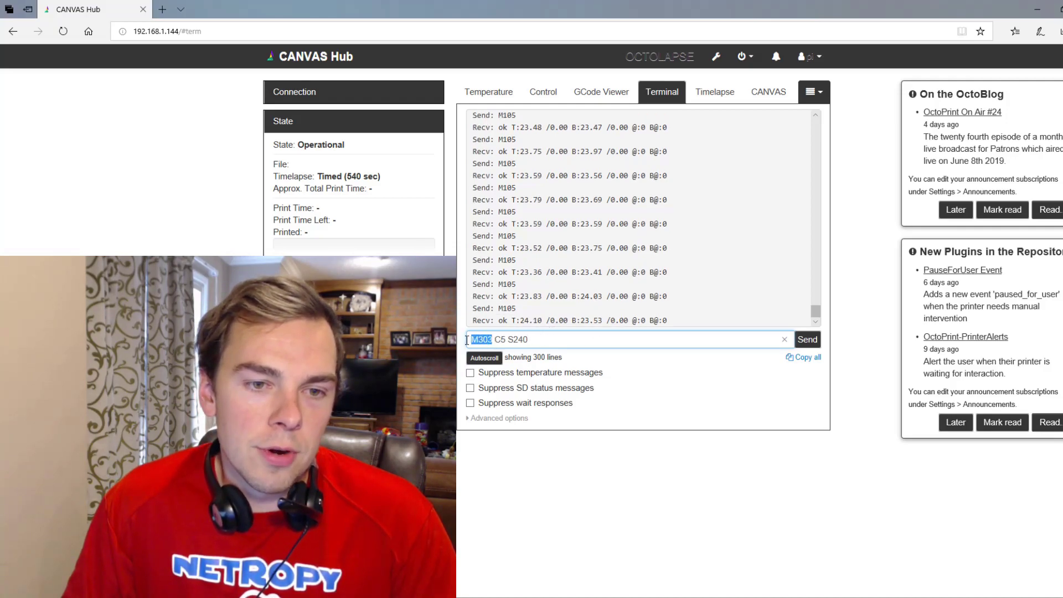
pyautogui.doubleClick(500, 340)
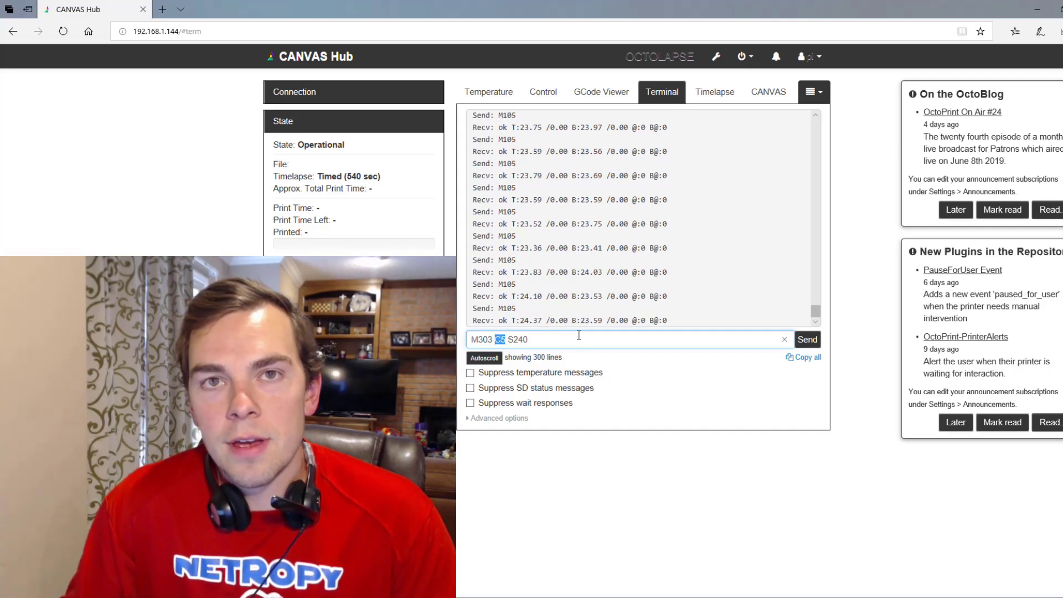
pyautogui.moveTo(508, 340); pyautogui.dragTo(529, 339)
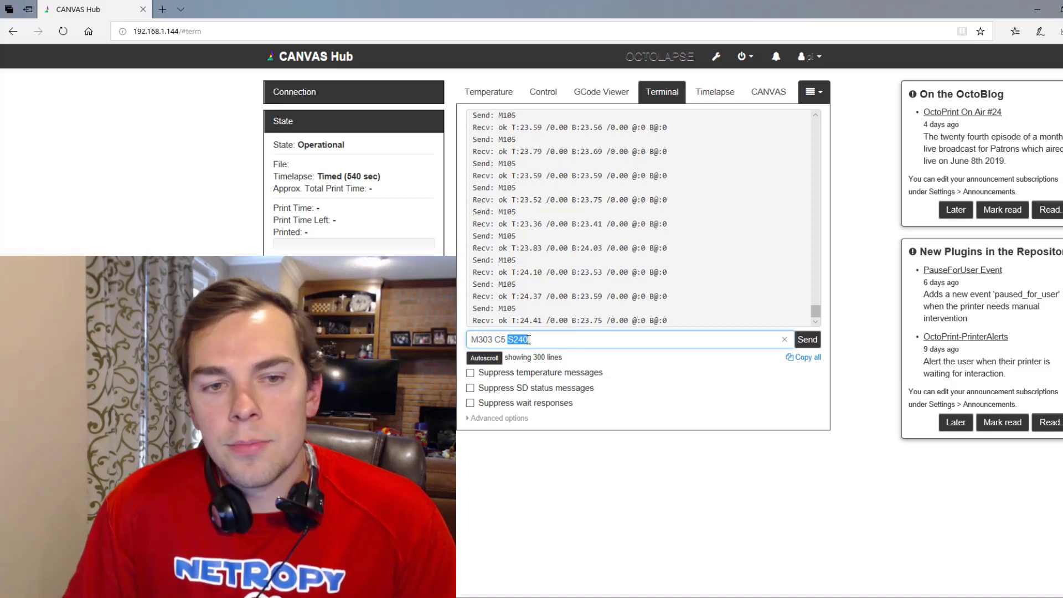
pyautogui.click(523, 340)
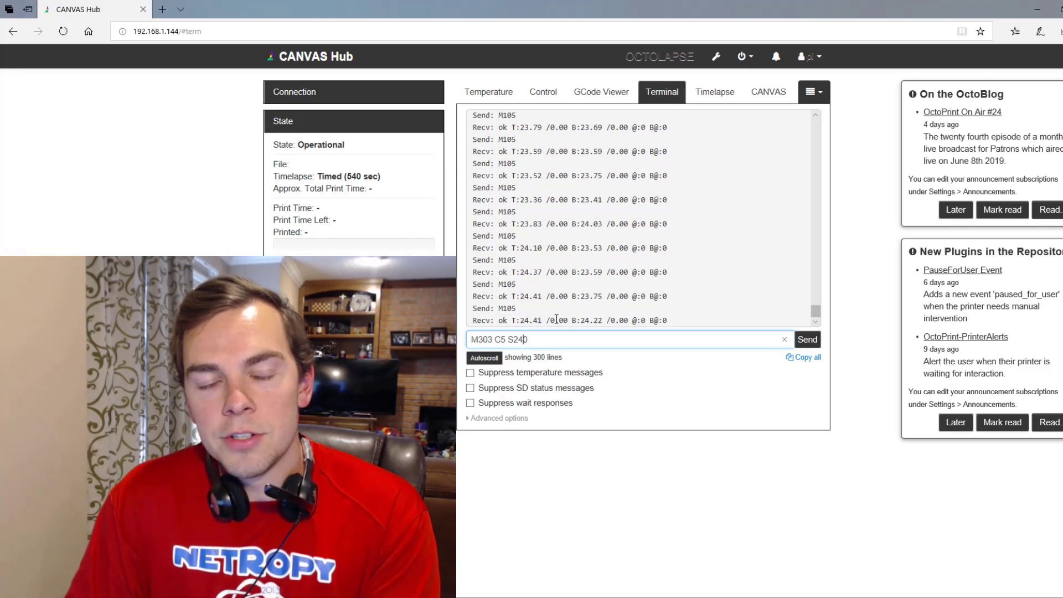
pyautogui.press('BackSpace')
pyautogui.write('1')
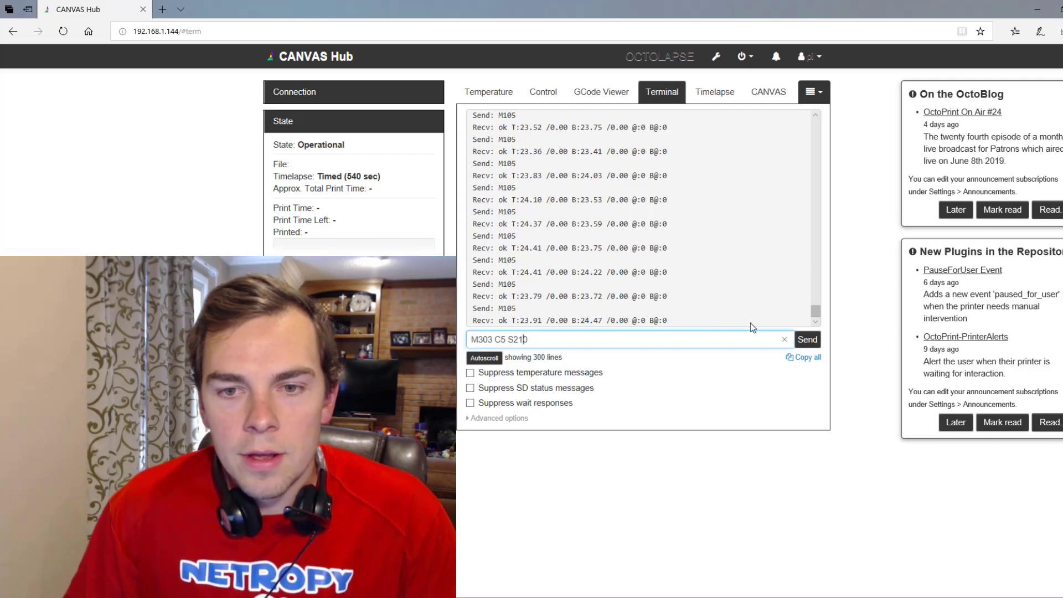
pyautogui.click(808, 341)
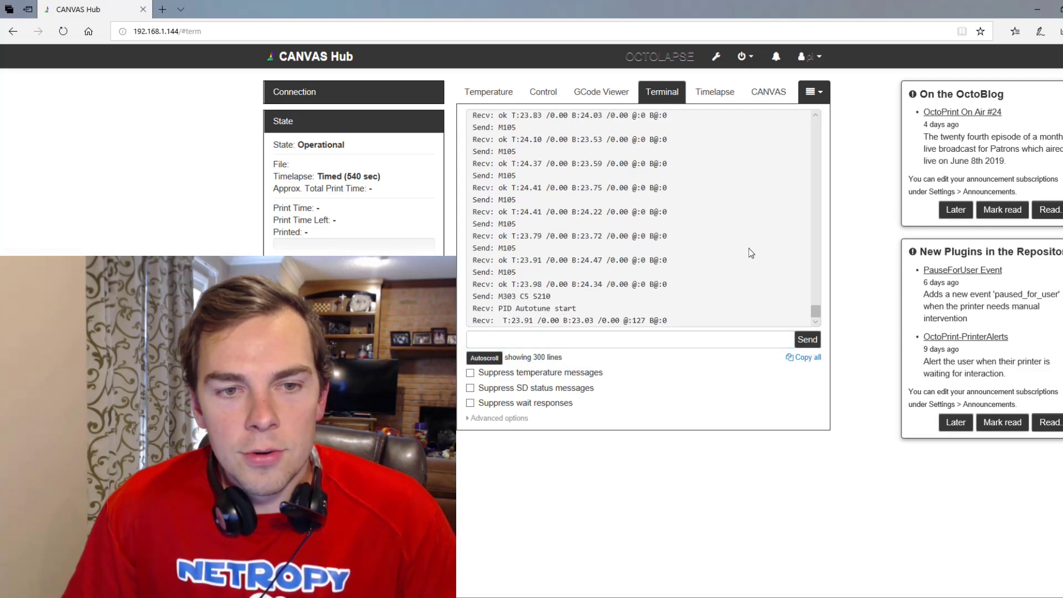
# - Check the autotune's temperature graph and find the resulting Kp, Ki and Kd constants in the terminal log
pyautogui.click(498, 94)
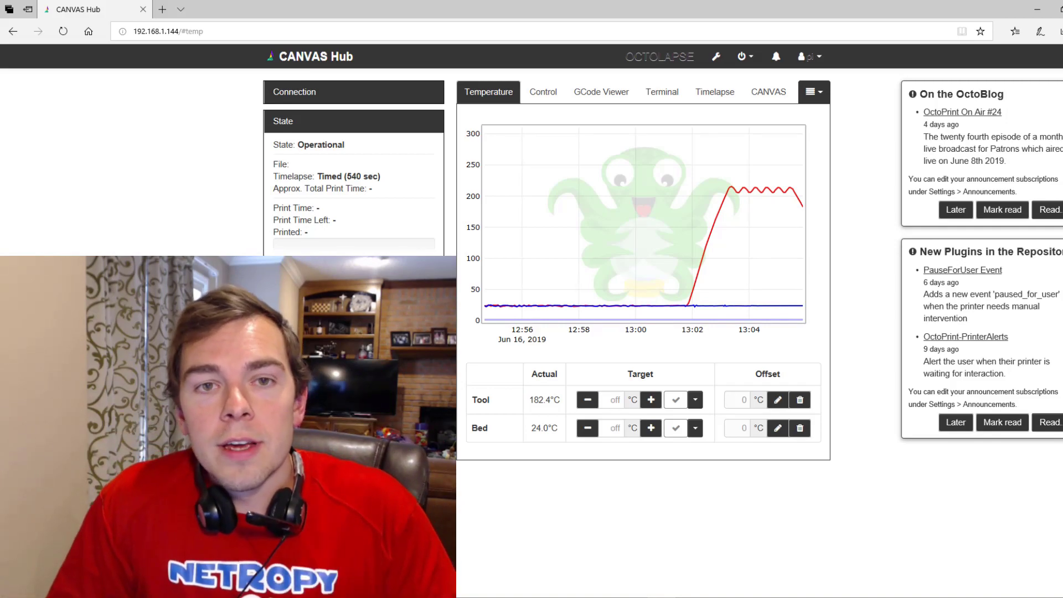
pyautogui.click(662, 94)
pyautogui.scroll(2, 662, 208)
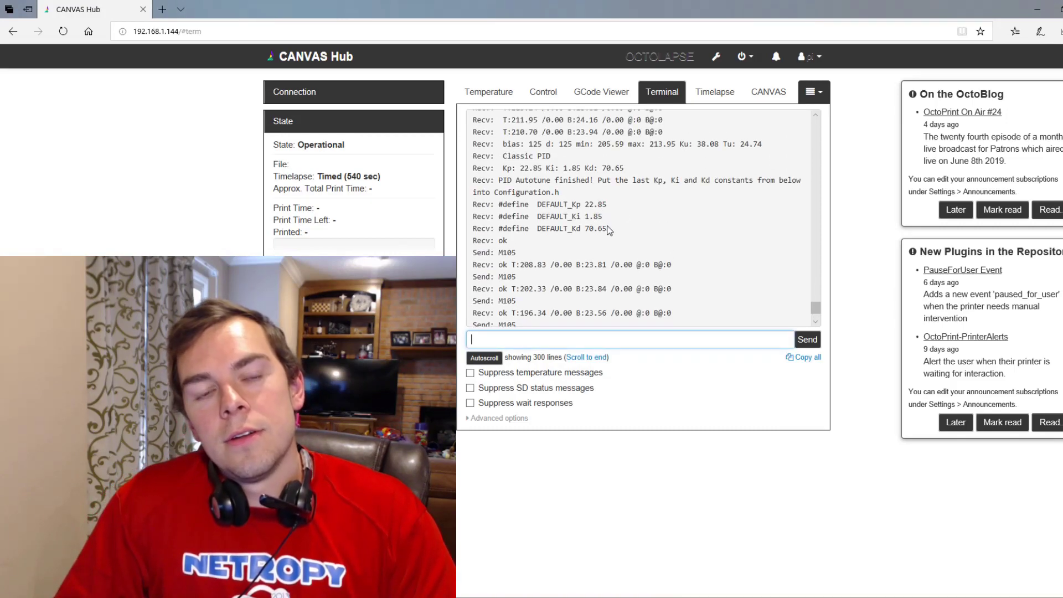
pyautogui.moveTo(608, 229); pyautogui.dragTo(558, 209)
pyautogui.moveTo(480, 208); pyautogui.dragTo(471, 210)
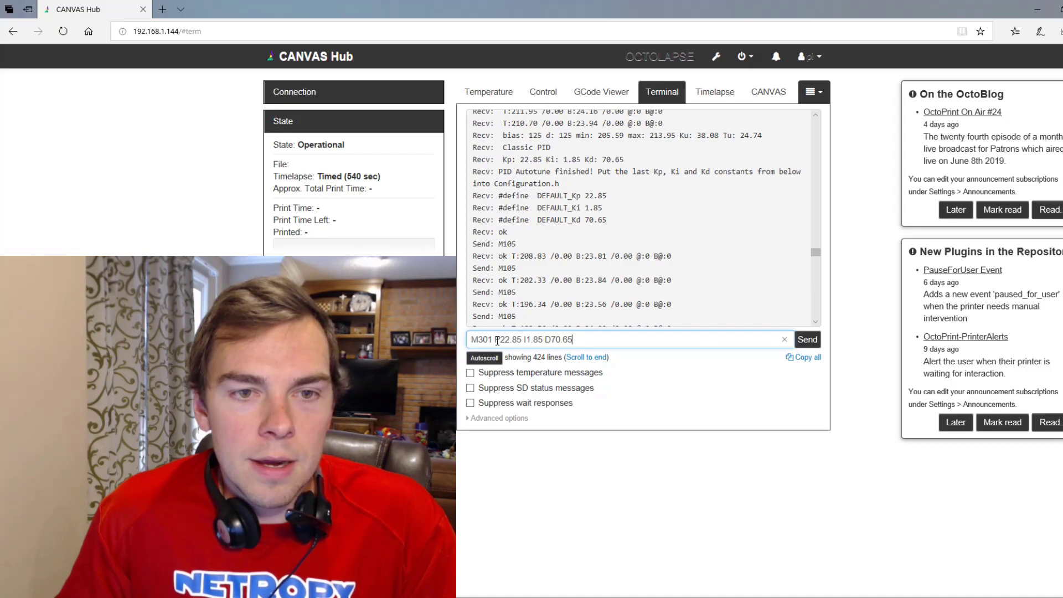
# - Check M301 P22.85 I1.85 D70.65 against the autotune constants and send it to set the hotend PID
pyautogui.moveTo(607, 197); pyautogui.dragTo(587, 197)
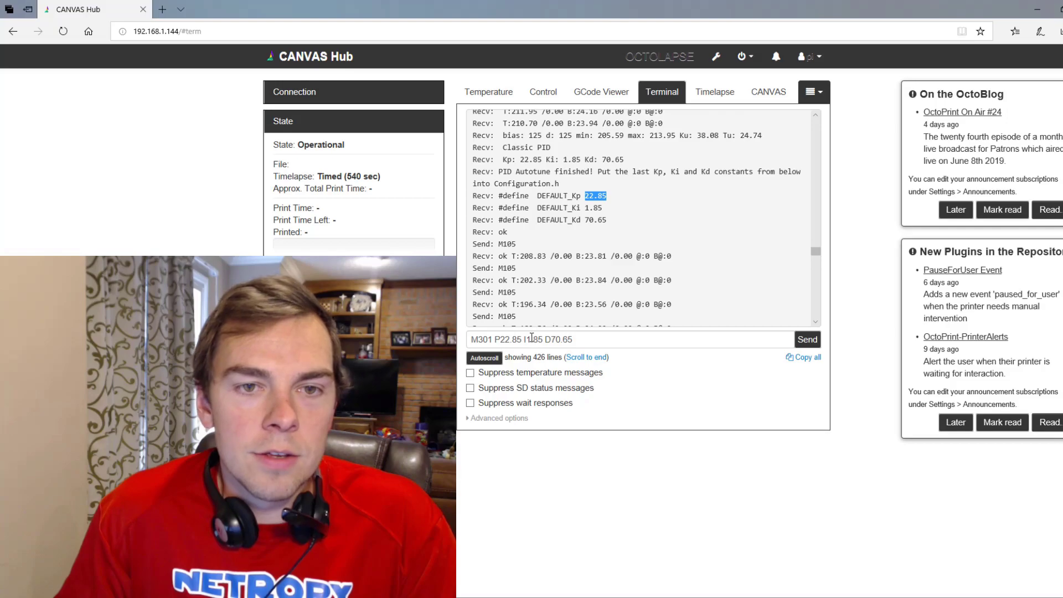
pyautogui.moveTo(526, 339); pyautogui.dragTo(543, 340)
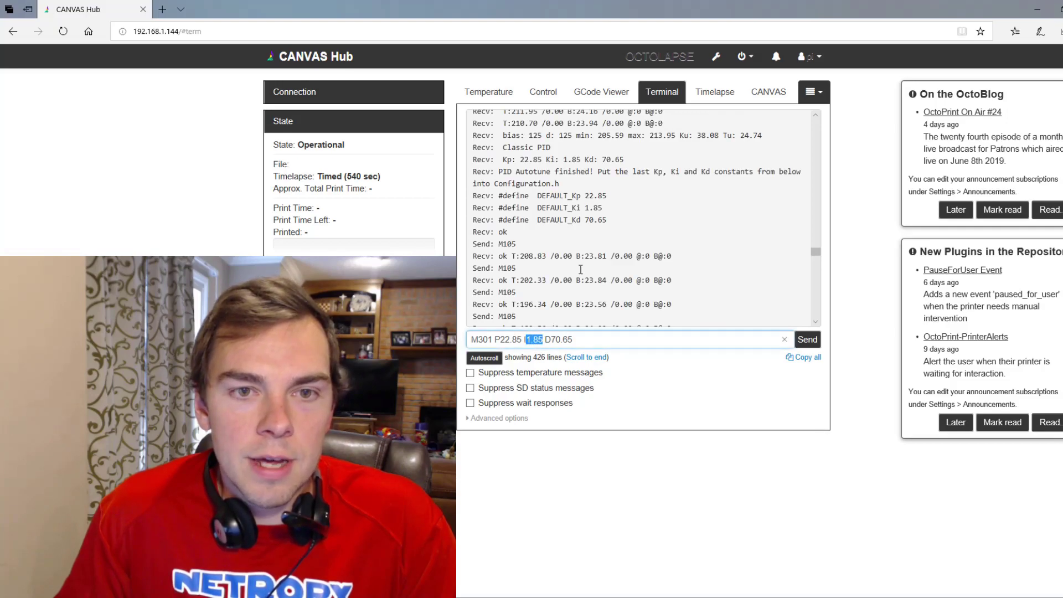
pyautogui.moveTo(606, 209); pyautogui.dragTo(587, 209)
pyautogui.moveTo(551, 339); pyautogui.dragTo(573, 339)
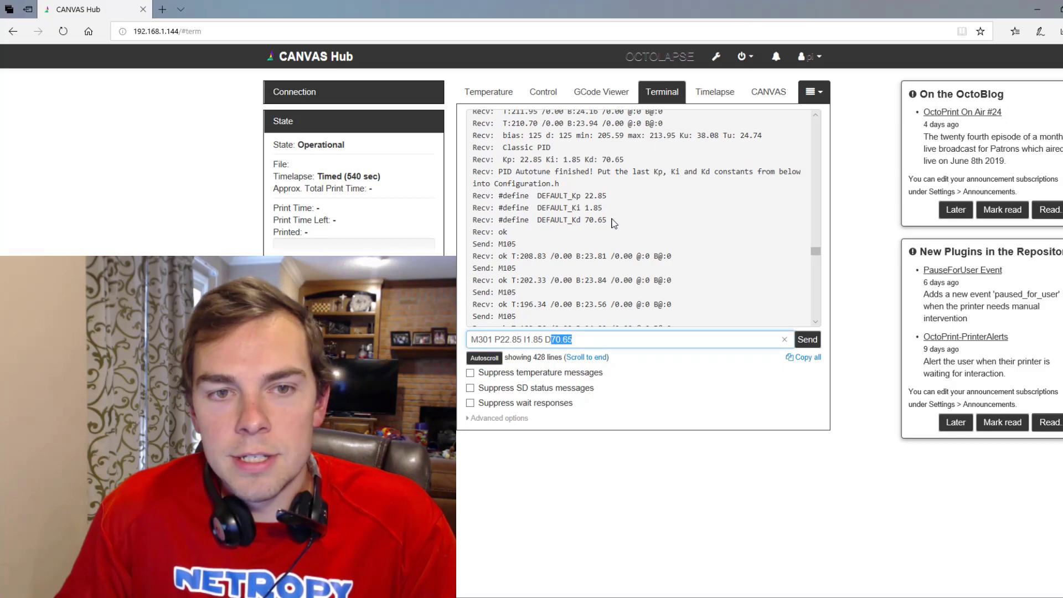
pyautogui.click(603, 339)
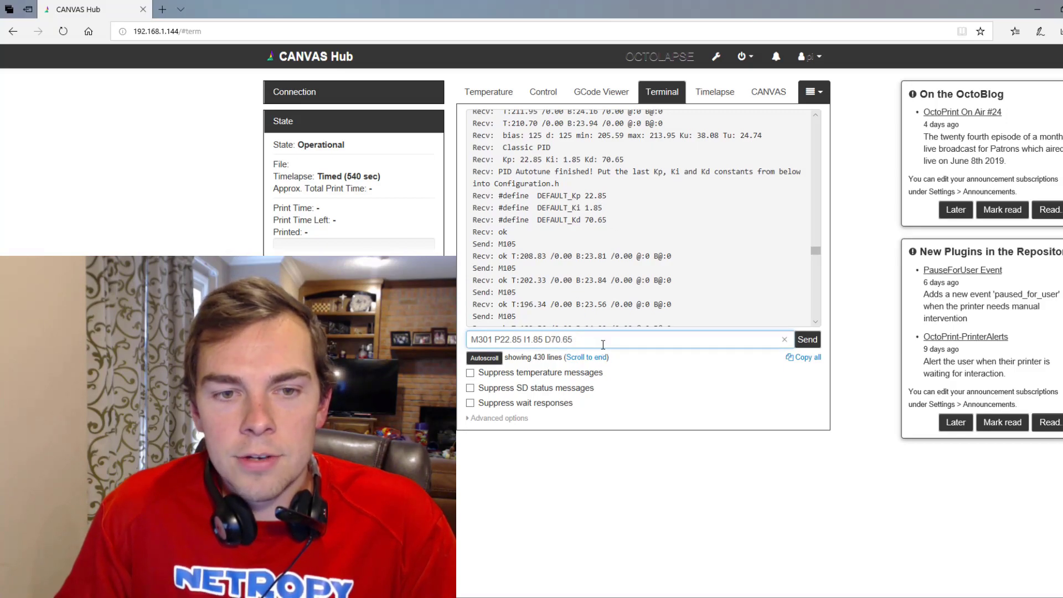
pyautogui.press('Return')
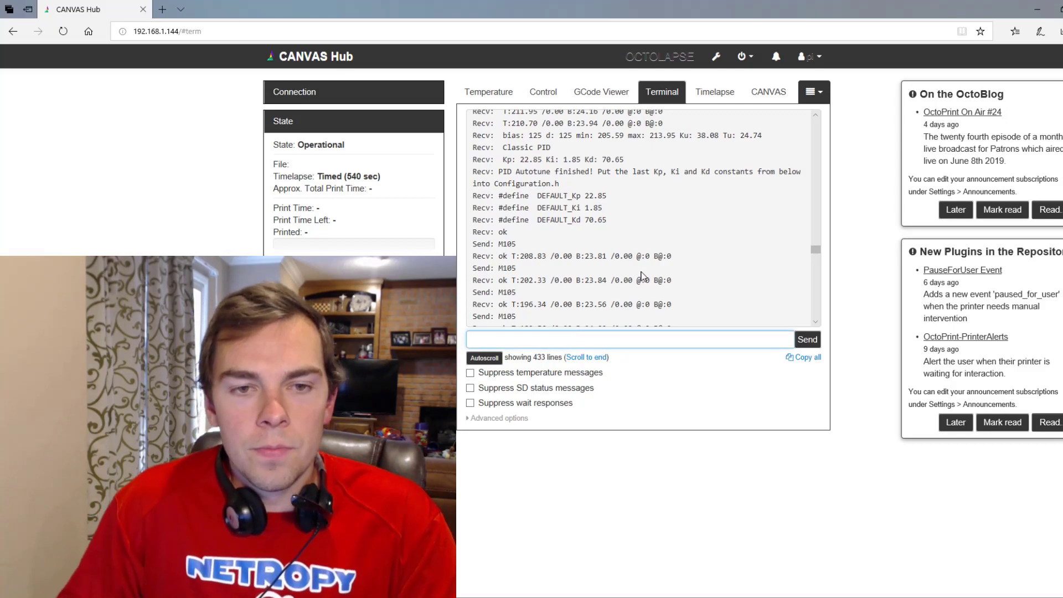
# - Report the firmware settings with M503 and check the hotend's M301 line under the PID settings
pyautogui.press('Up')
pyautogui.press('Up')
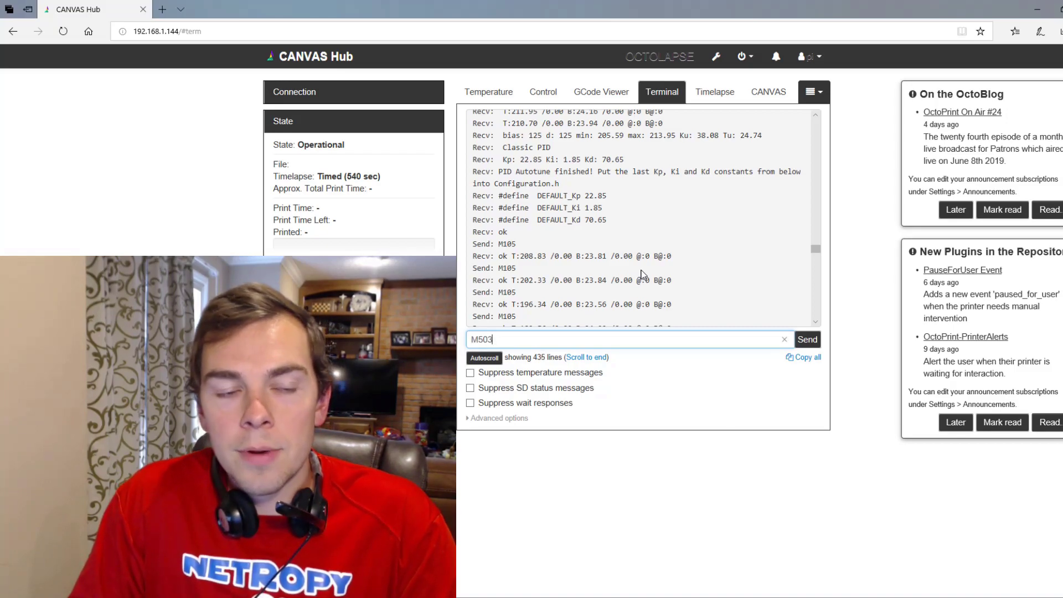
pyautogui.press('Return')
pyautogui.moveTo(818, 239); pyautogui.dragTo(822, 328)
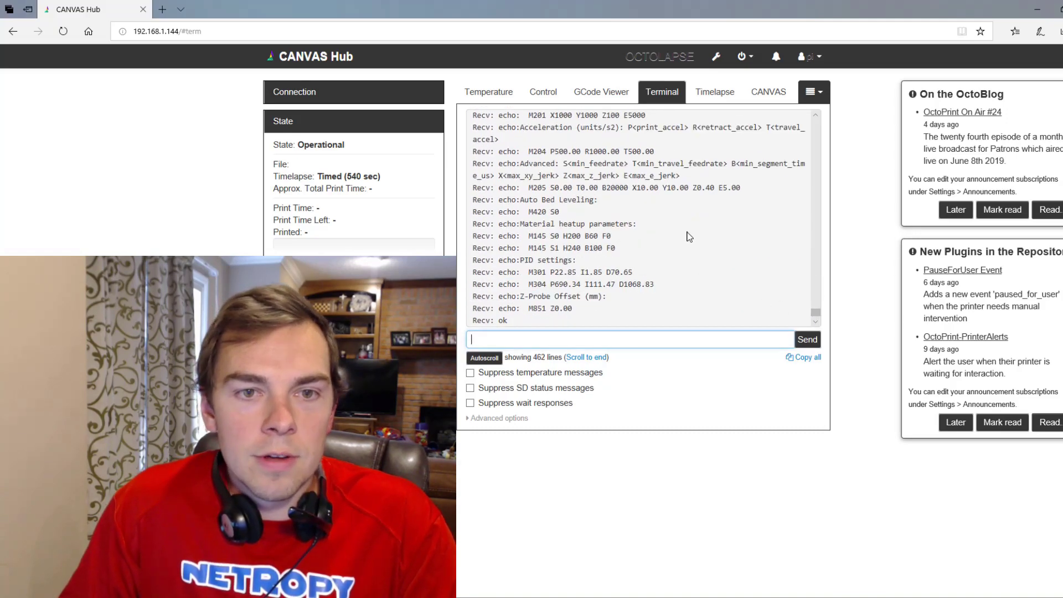
pyautogui.scroll(3, 686, 243)
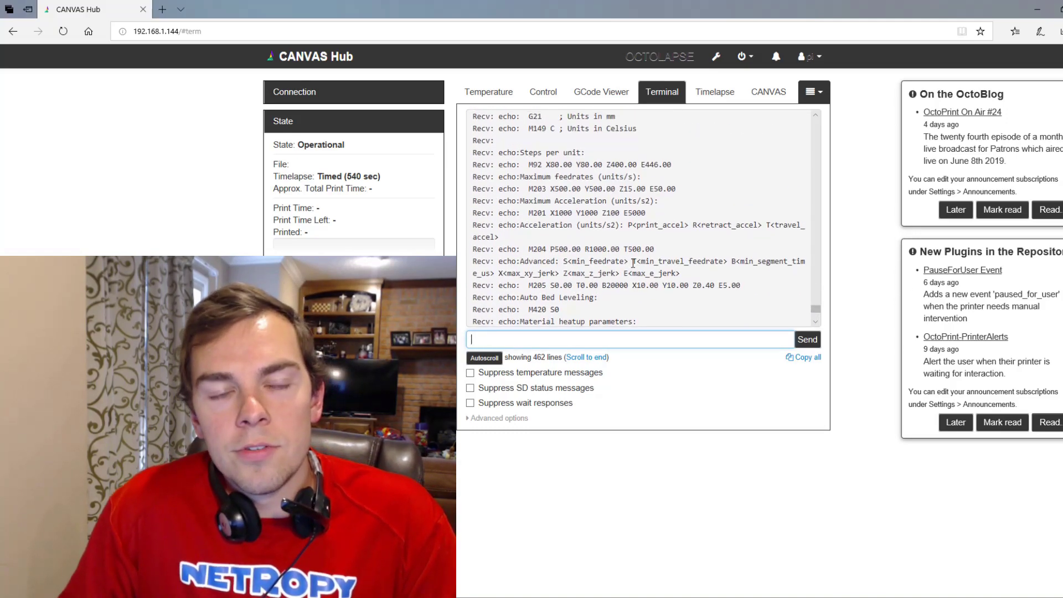
pyautogui.scroll(1, 635, 263)
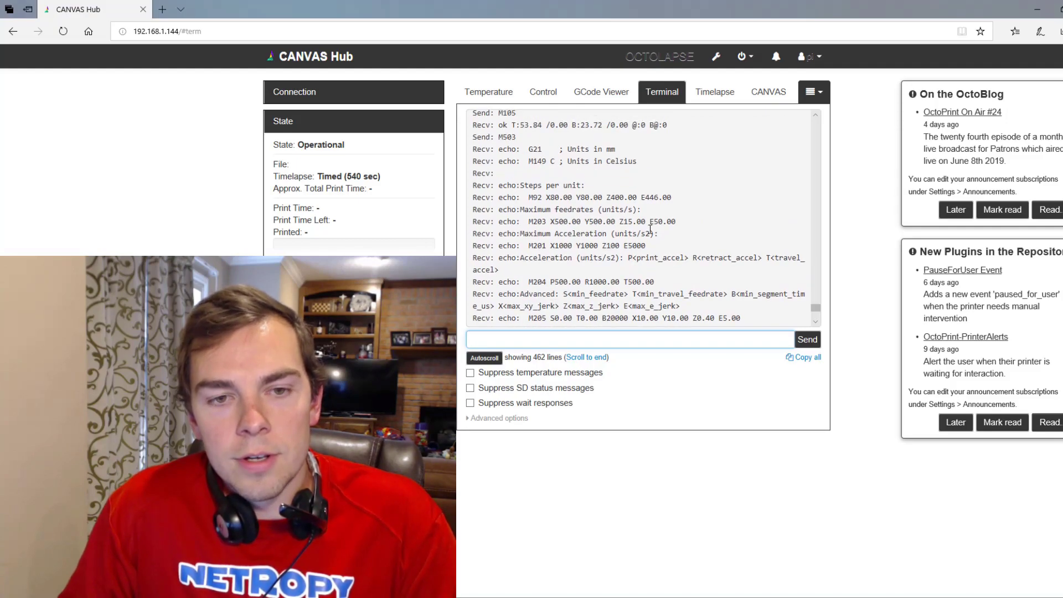
pyautogui.scroll(-3, 650, 229)
pyautogui.scroll(-1, 648, 228)
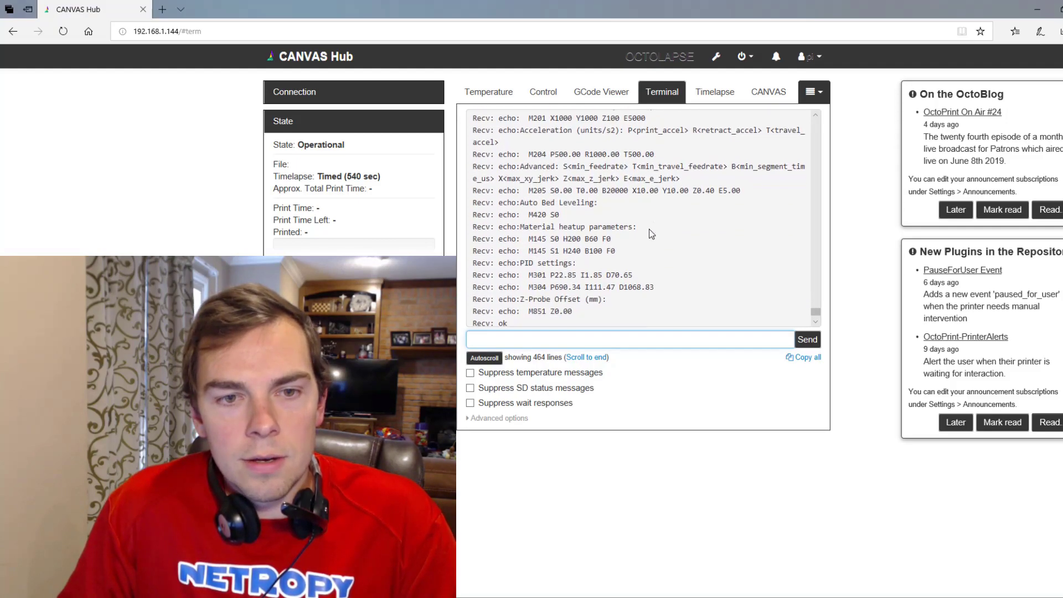
pyautogui.moveTo(634, 272); pyautogui.dragTo(548, 271)
# - Send M500 to save the hotend PID values to the printer's memory
pyautogui.click(557, 339)
pyautogui.write('M500')
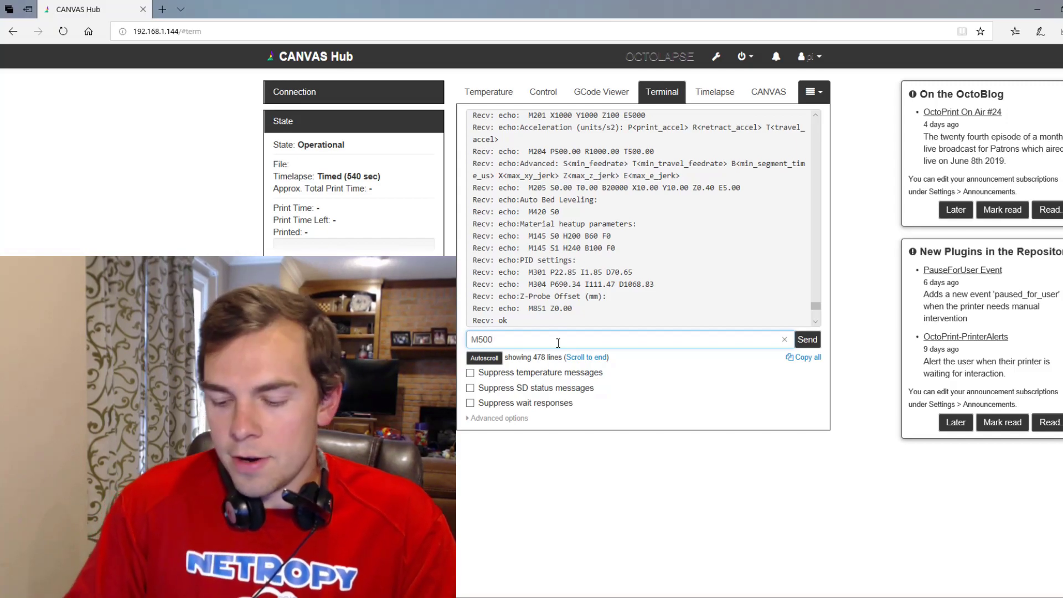
pyautogui.press('Return')
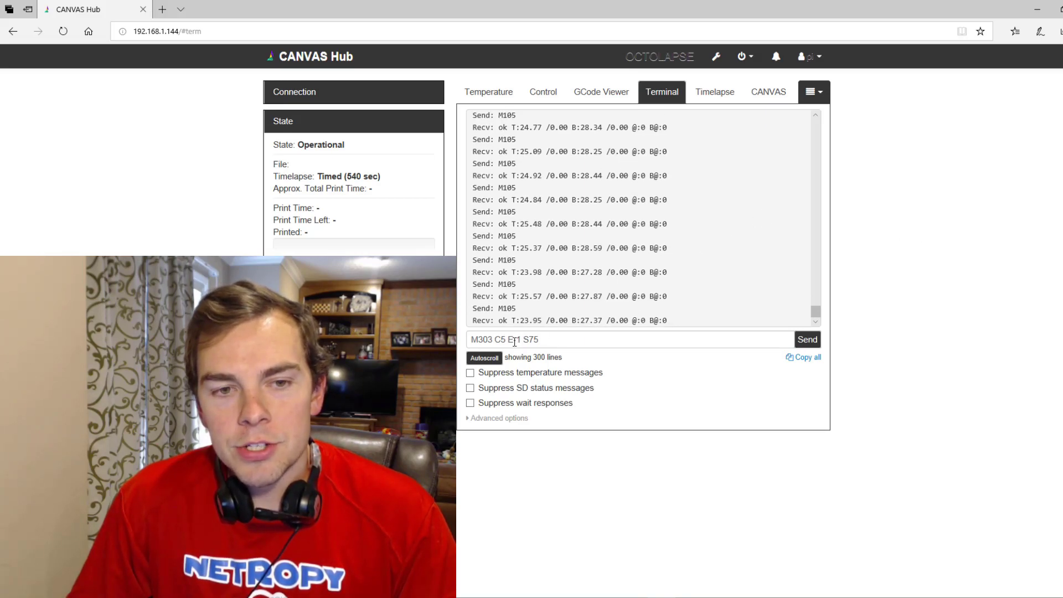
# - Send M303 C5 E-1 S75 to autotune the heated bed PID at 75 °C and open the temperature graph
pyautogui.moveTo(509, 340); pyautogui.dragTo(521, 340)
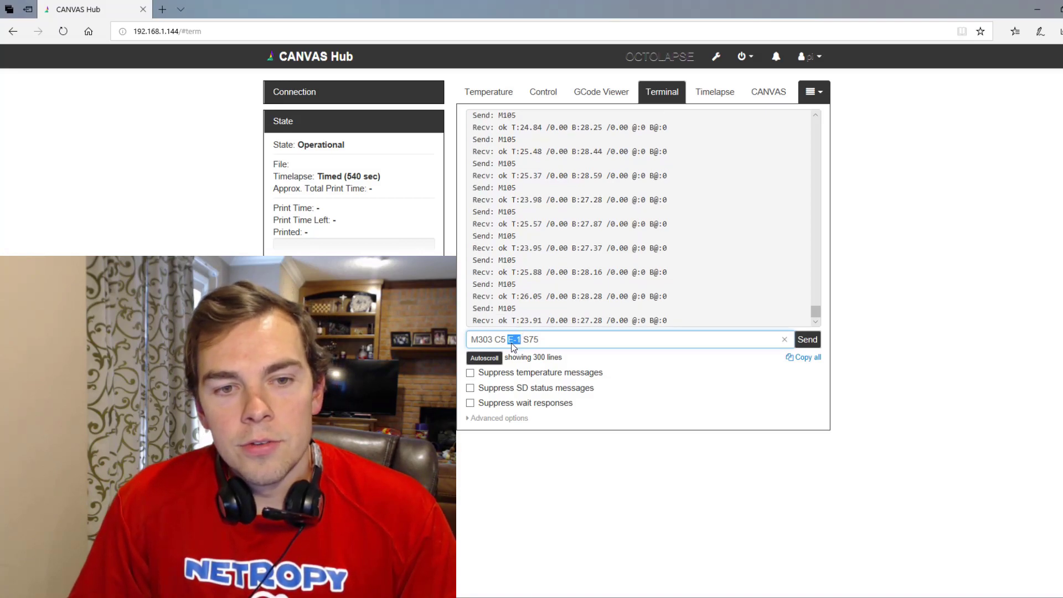
pyautogui.doubleClick(527, 339)
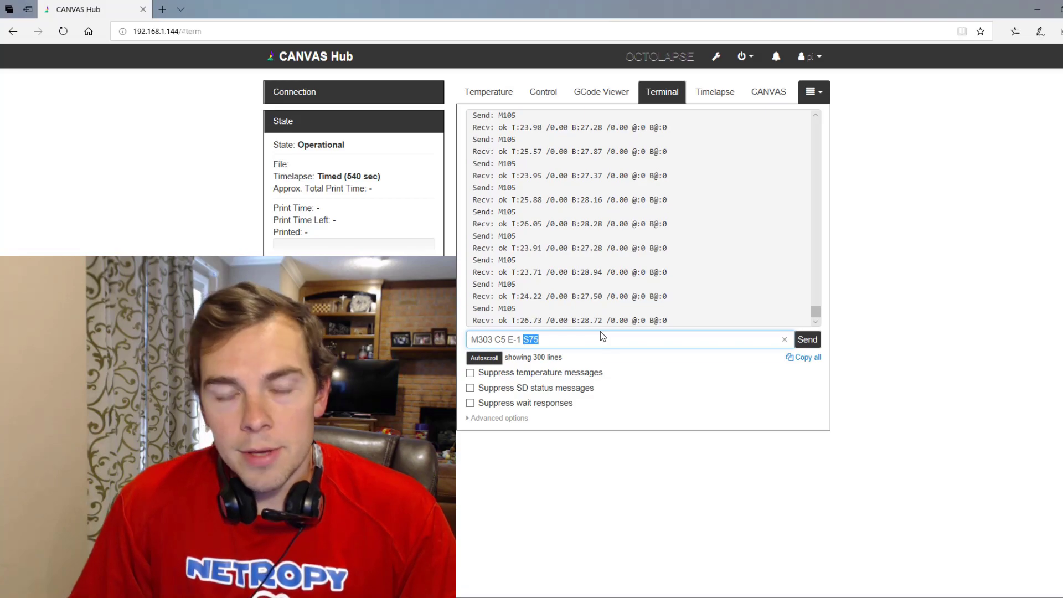
pyautogui.click(577, 339)
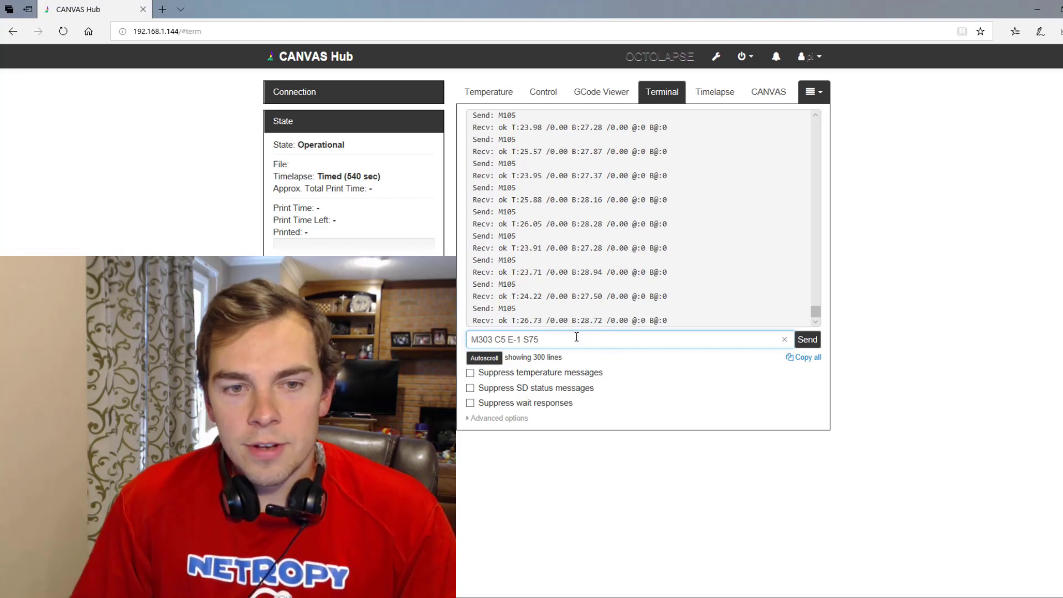
pyautogui.press('Return')
pyautogui.click(502, 97)
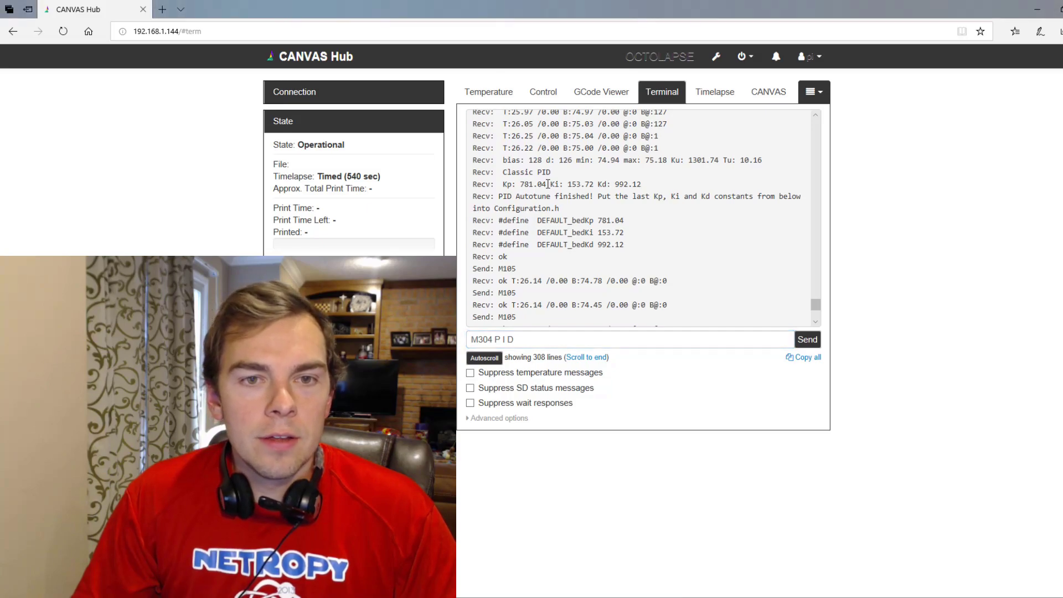
# - Copy the bed autotune constants into the M304 command and send M304 P781.04 I153.72 D992.12
pyautogui.moveTo(625, 221); pyautogui.dragTo(598, 221)
pyautogui.hotkey('ctrl', 'c')
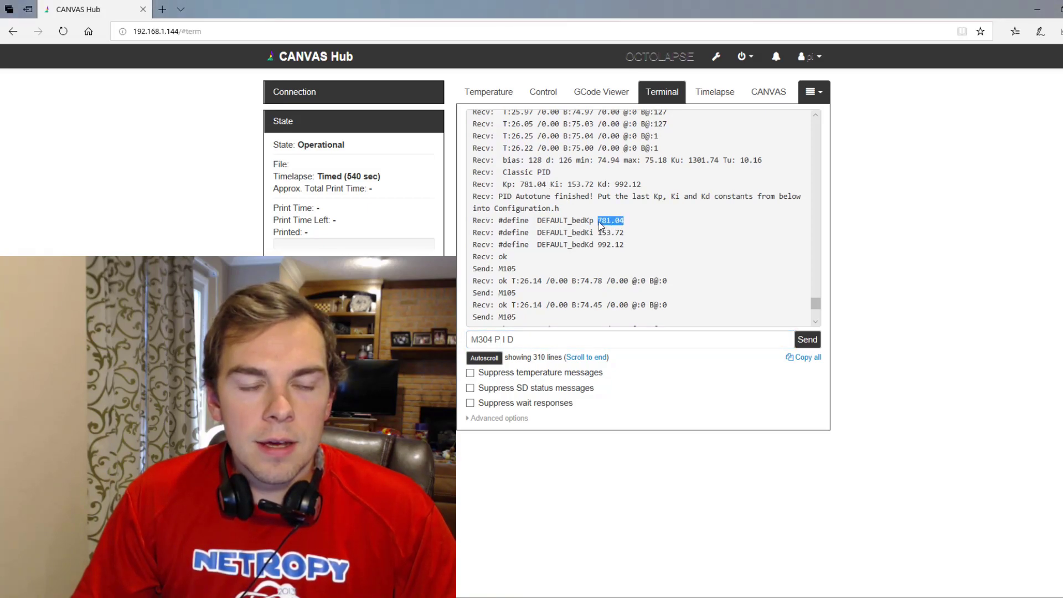
pyautogui.click(499, 340)
pyautogui.hotkey('ctrl', 'v')
pyautogui.moveTo(628, 235); pyautogui.dragTo(599, 245)
pyautogui.hotkey('ctrl', 'c')
pyautogui.click(532, 339)
pyautogui.write('153.72')
pyautogui.click(579, 342)
pyautogui.hotkey('ctrl', 'v')
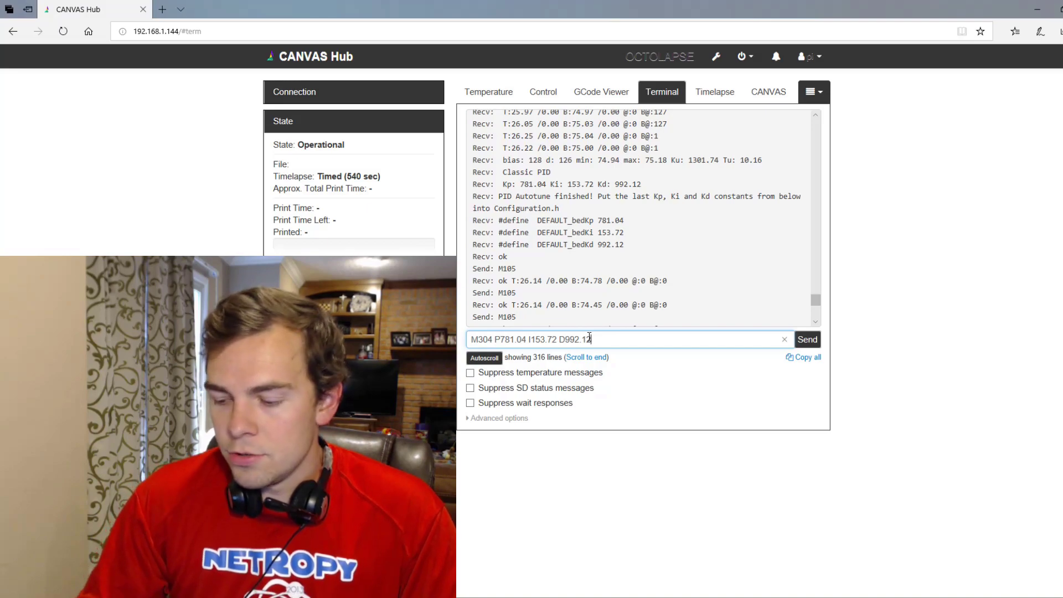
pyautogui.press('Return')
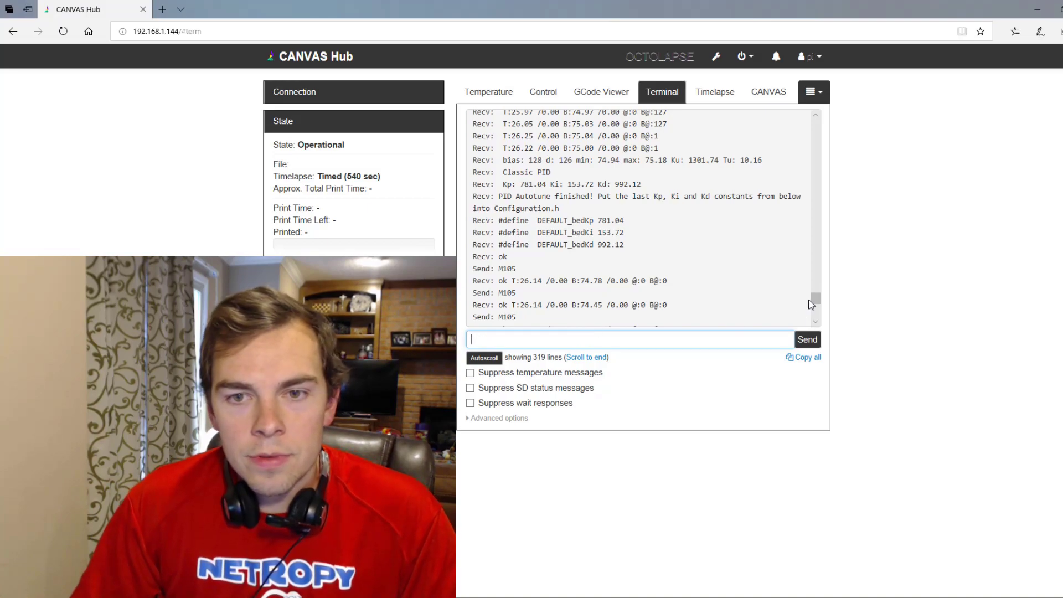
# - Check the printer's reply to M304, report the settings with M503, and check the bed values under the PID settings
pyautogui.moveTo(815, 299); pyautogui.dragTo(815, 314)
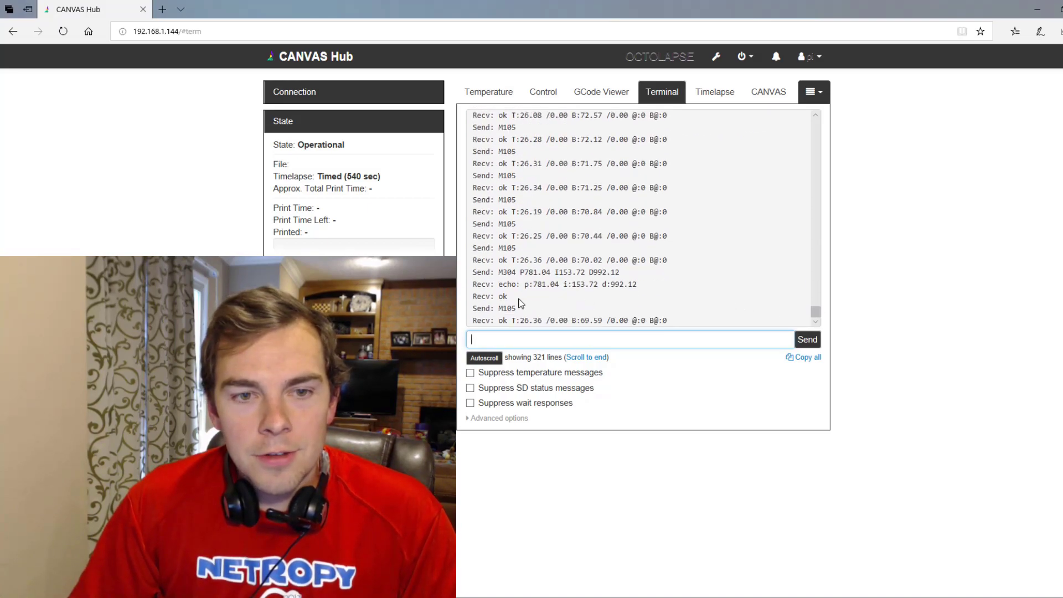
pyautogui.write('M503')
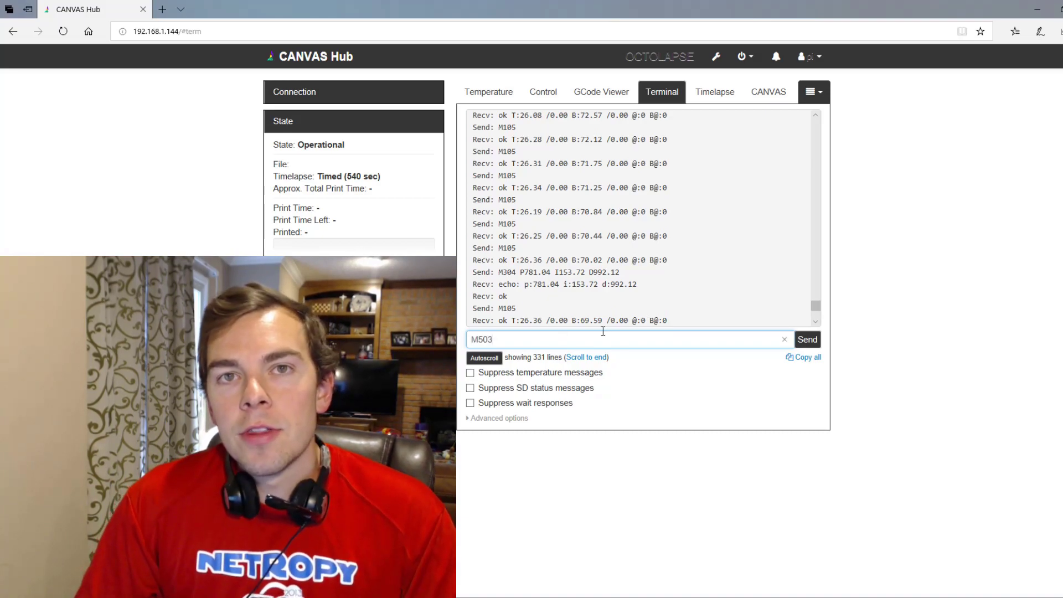
pyautogui.press('Return')
pyautogui.scroll(-2, 673, 256)
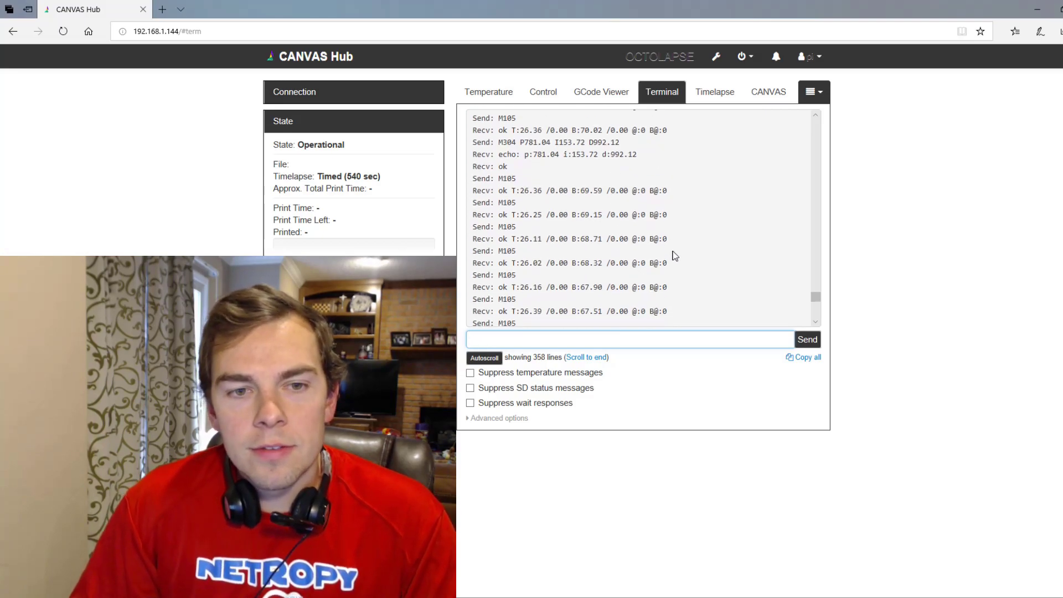
pyautogui.scroll(-6, 674, 255)
pyautogui.moveTo(815, 311)
pyautogui.mouseDown()
pyautogui.moveTo(816, 278)
pyautogui.moveTo(815, 312)
pyautogui.mouseUp()
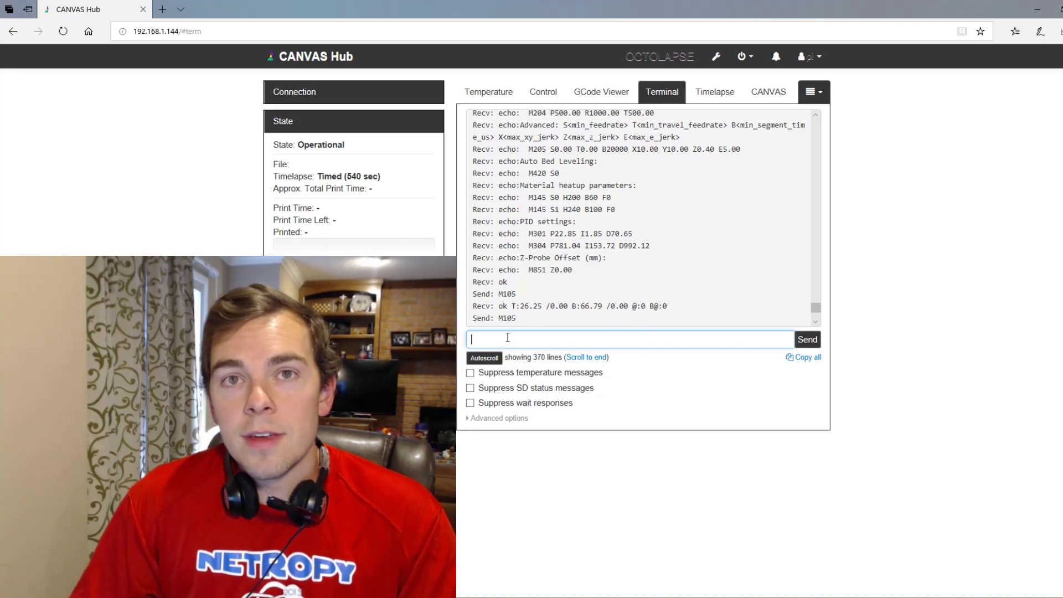
# - Send M500 to save the heated bed PID values to the printer's memory
pyautogui.write('M500')
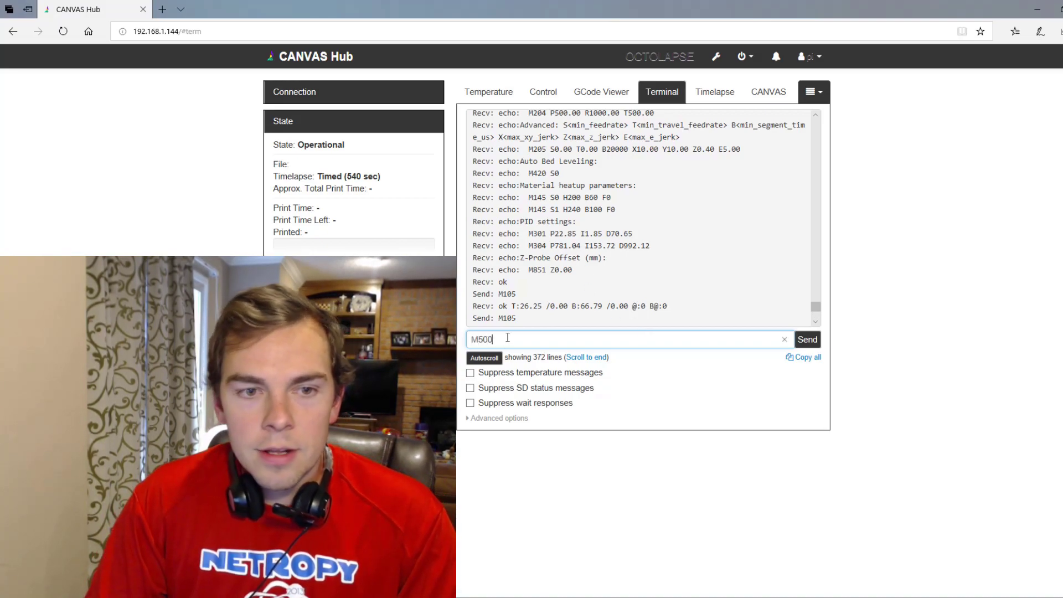
pyautogui.press('Return')
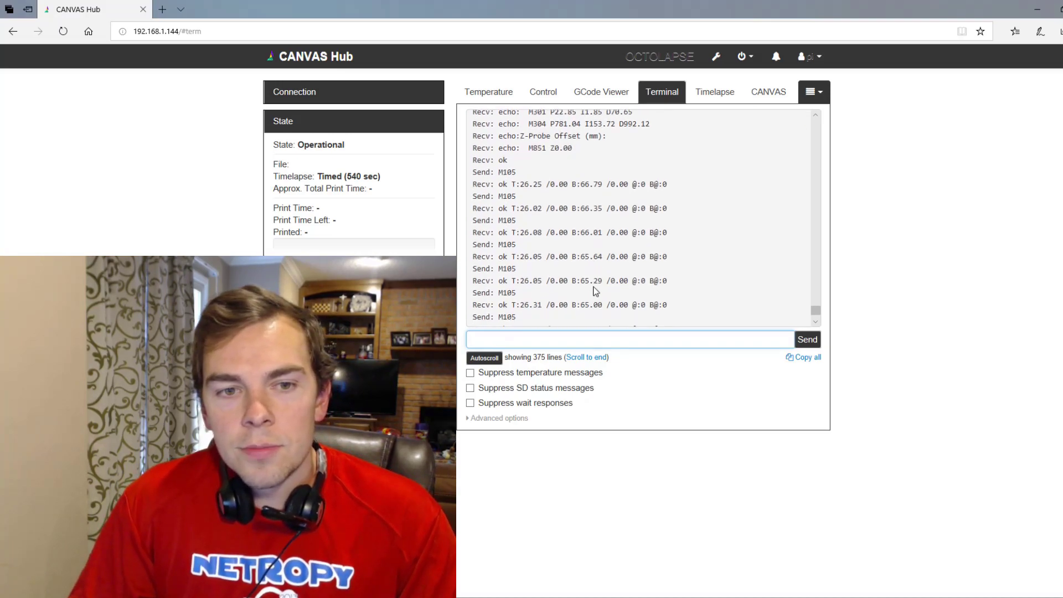
pyautogui.scroll(-1, 594, 288)
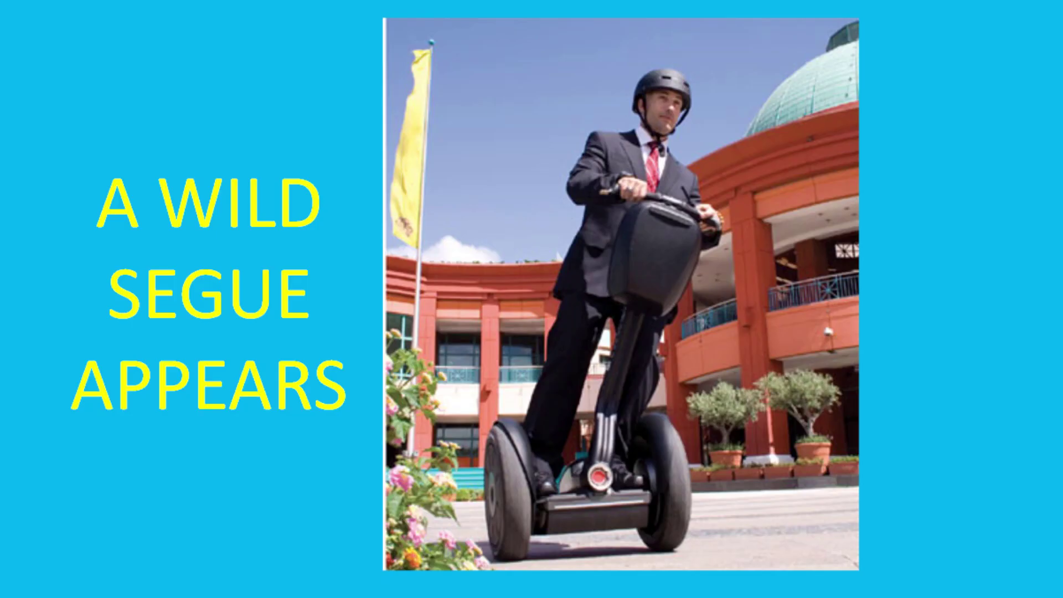